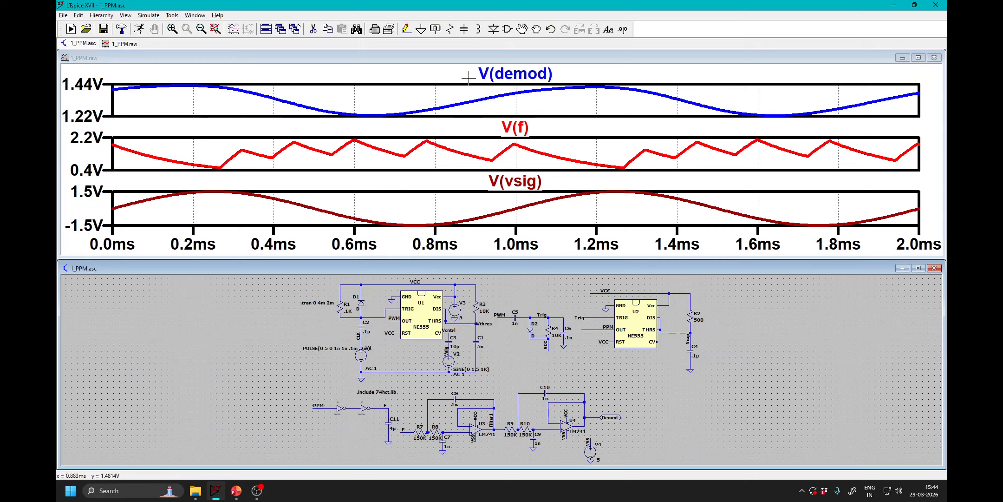
# Delete the V(demod) and V(f) traces from the waveform plot
pyautogui.click(500, 74)
pyautogui.click(471, 73)
pyautogui.click(312, 29)
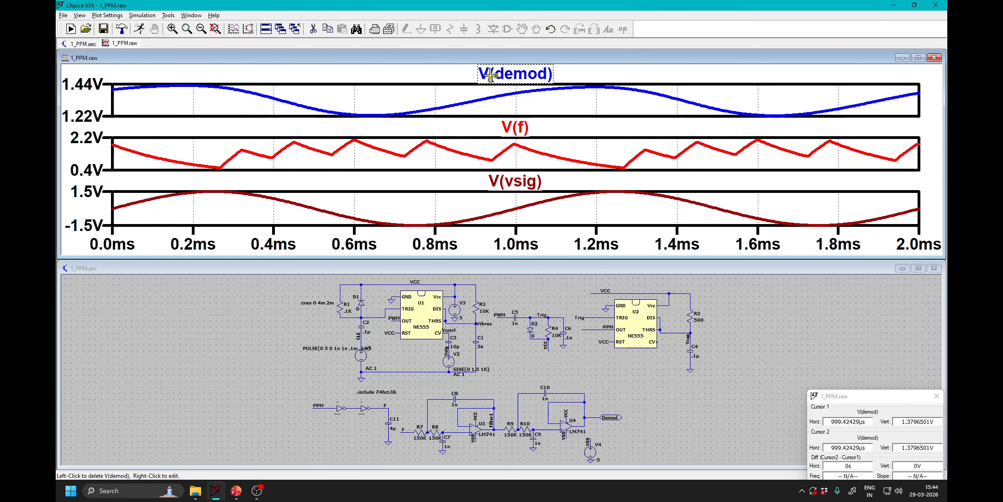
pyautogui.click(499, 74)
pyautogui.click(513, 127)
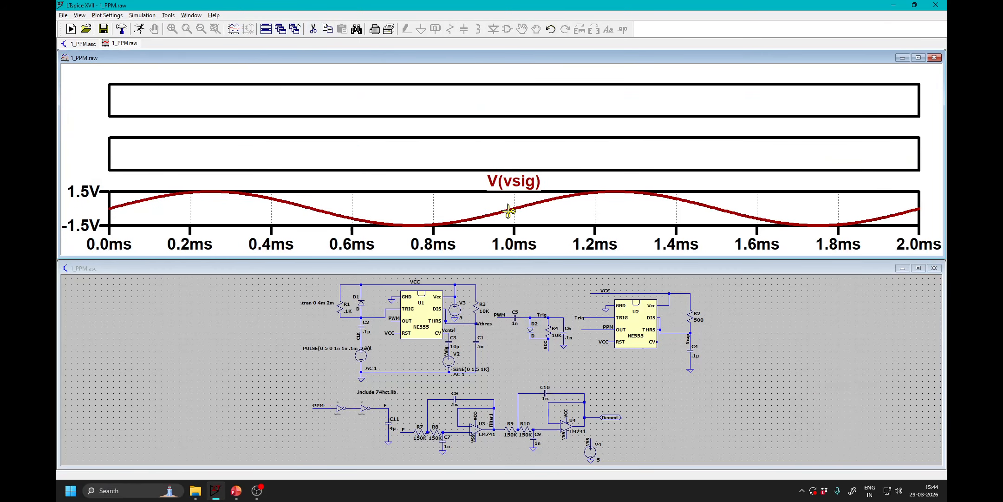
# Plot the PWM and Trig node voltages from the schematic and move V(pwm) into the empty middle pane
pyautogui.click(246, 327)
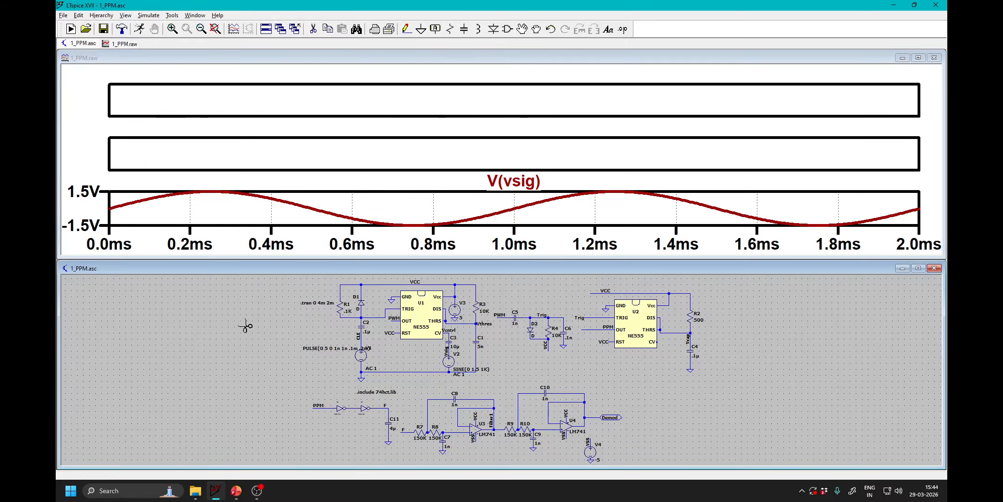
pyautogui.click(503, 312)
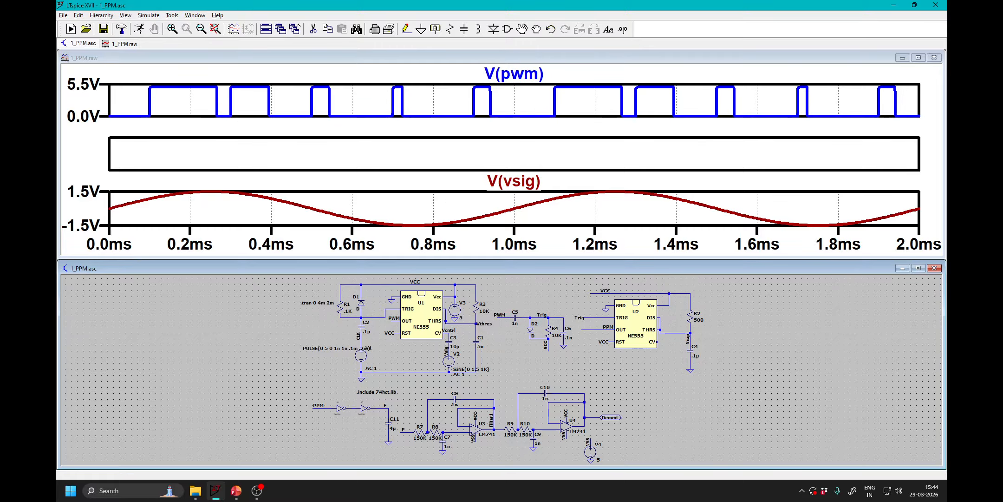
pyautogui.click(918, 268)
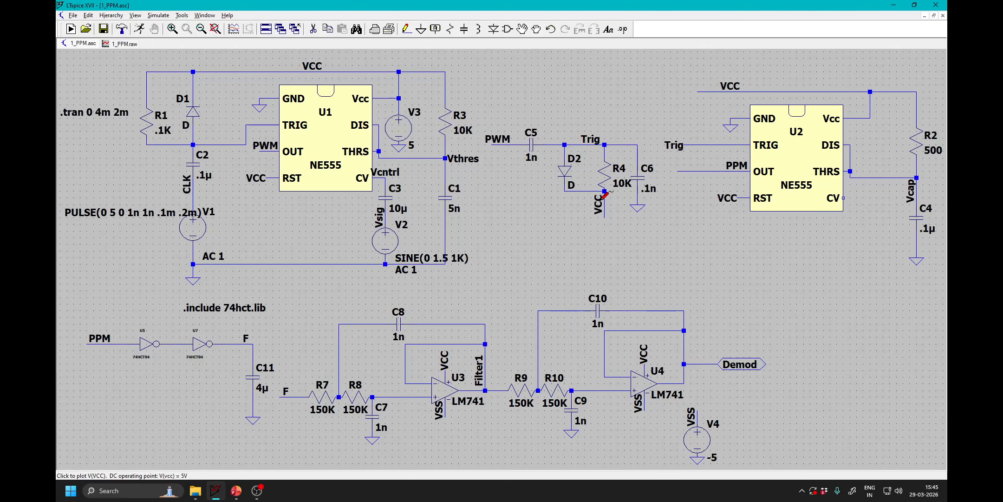
pyautogui.click(600, 137)
pyautogui.click(134, 44)
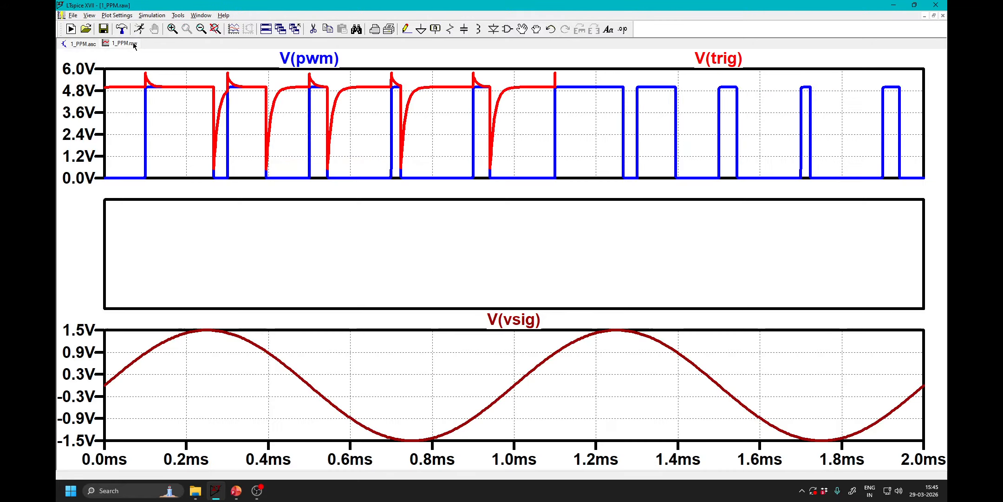
pyautogui.moveTo(325, 62); pyautogui.dragTo(317, 267)
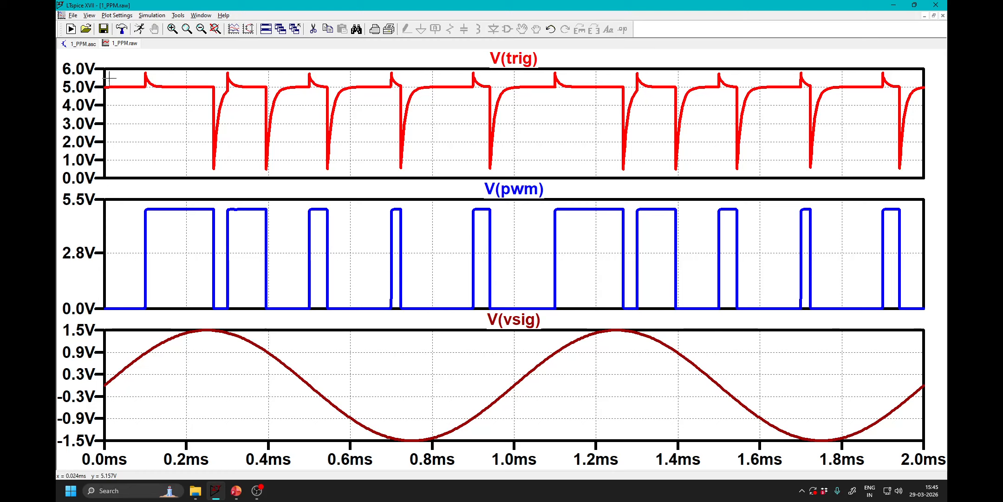
# Plot the PPM output and Vcap voltages of the U2 NE555 stage together with V(trig)
pyautogui.click(82, 44)
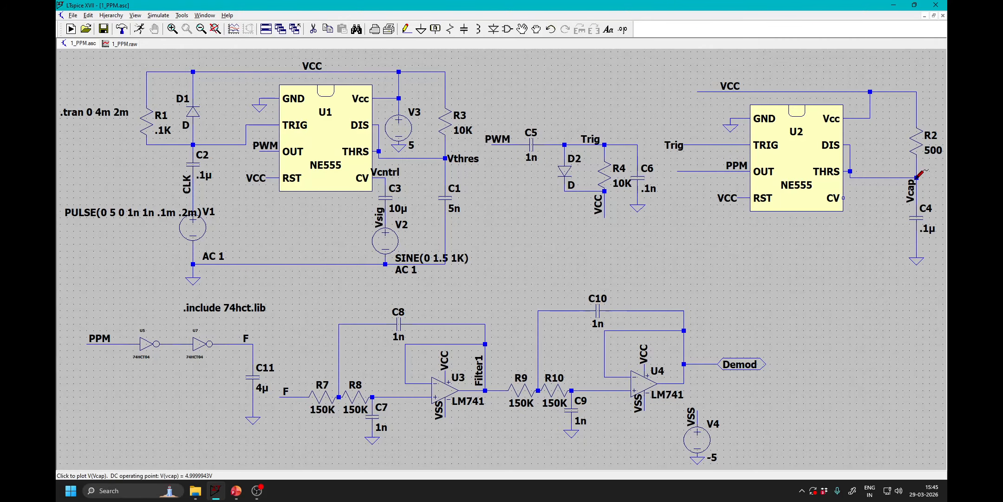
pyautogui.click(132, 44)
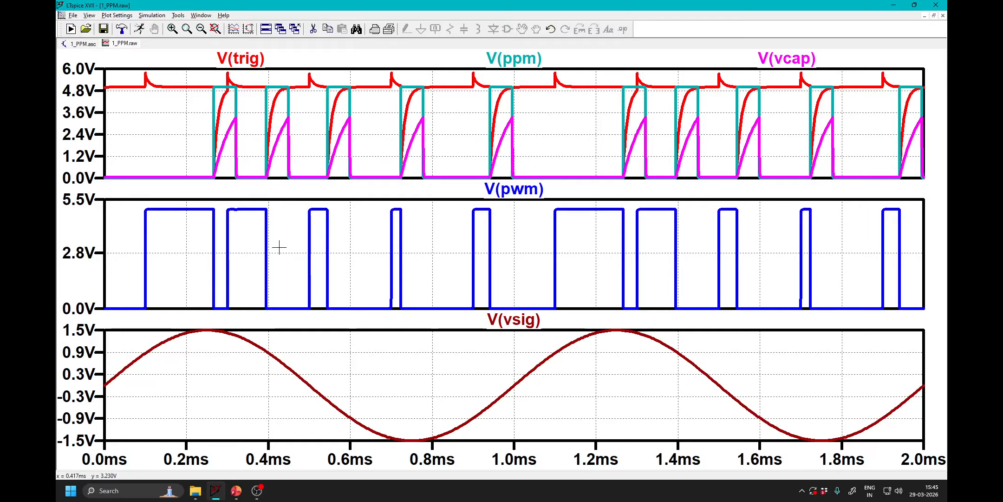
# Add a plot pane and move the V(trig) trace into it, separate from V(ppm) and V(vcap)
pyautogui.rightClick(313, 32)
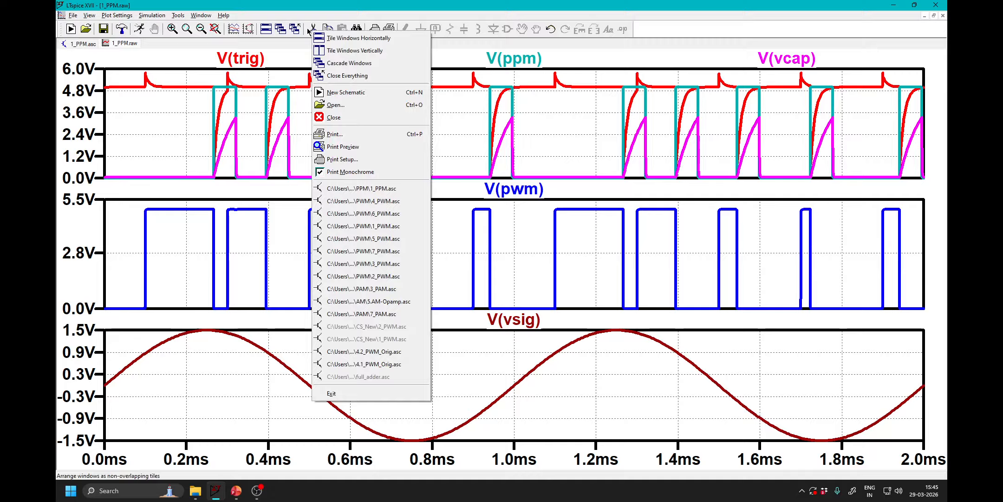
pyautogui.click(170, 156)
pyautogui.rightClick(170, 157)
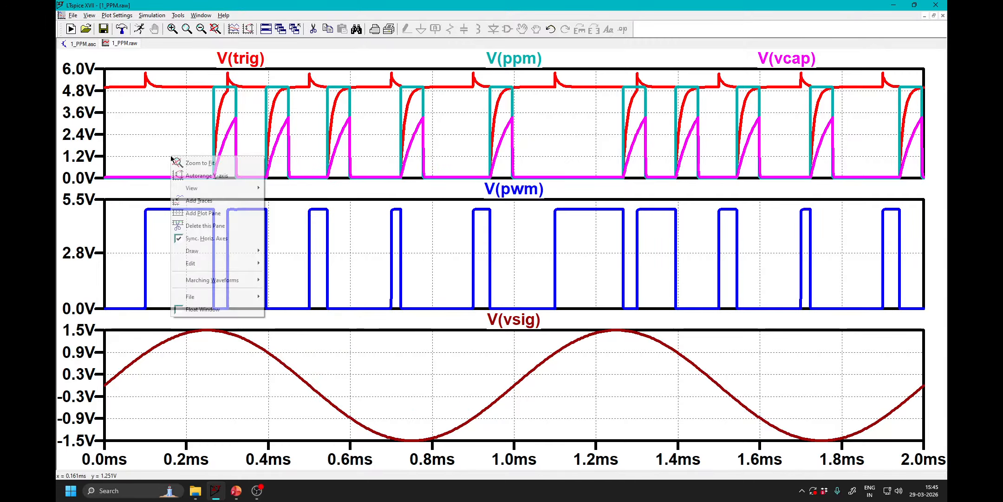
pyautogui.click(218, 213)
pyautogui.moveTo(240, 157); pyautogui.dragTo(236, 106)
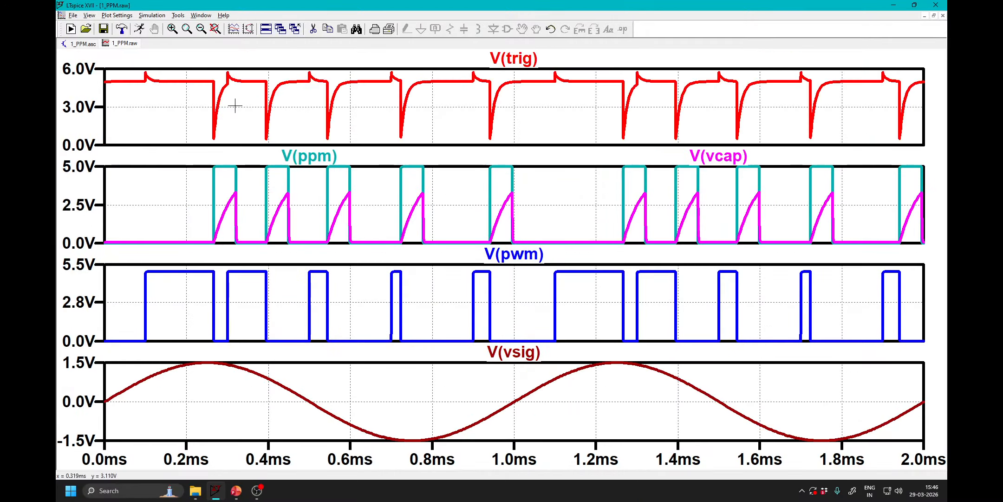
# Colour the V(ppm) trace dark red and set the top limit of its pane's vertical axis to 6 V
pyautogui.rightClick(330, 156)
pyautogui.click(473, 222)
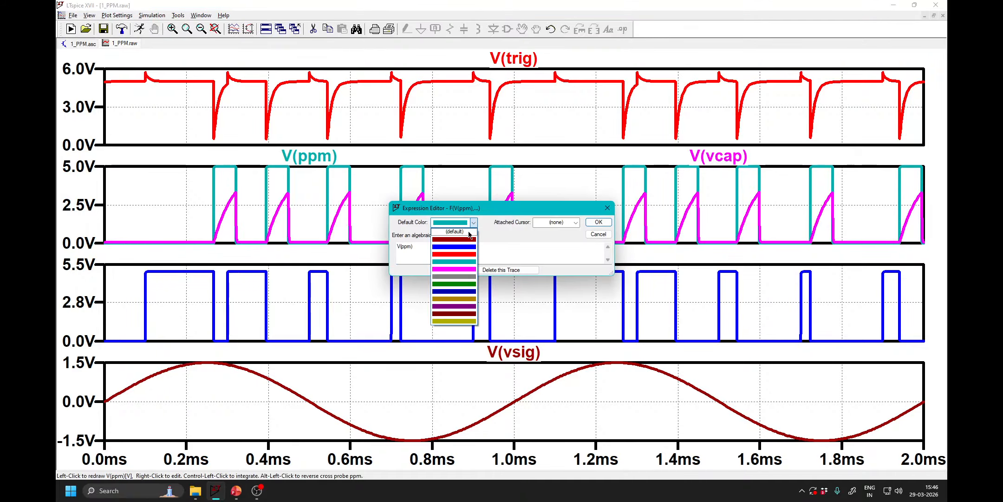
pyautogui.click(453, 238)
pyautogui.click(598, 222)
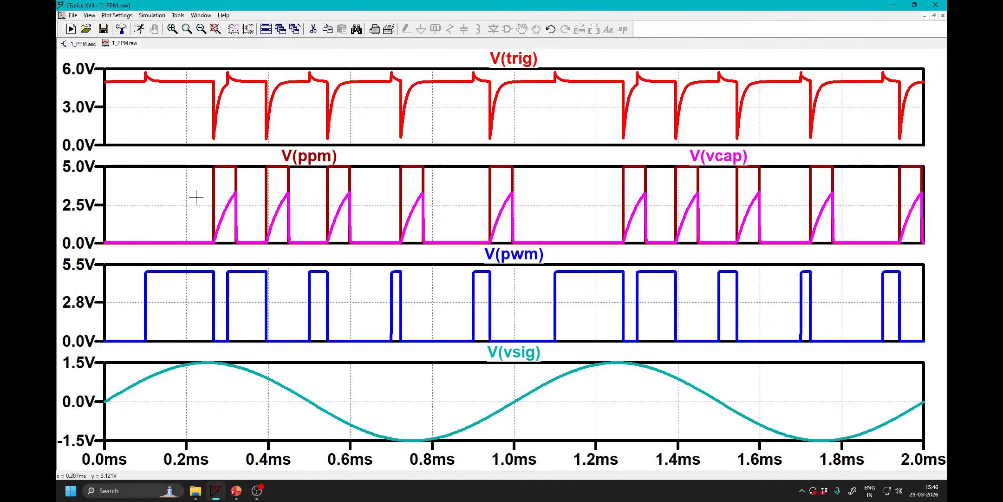
pyautogui.rightClick(90, 185)
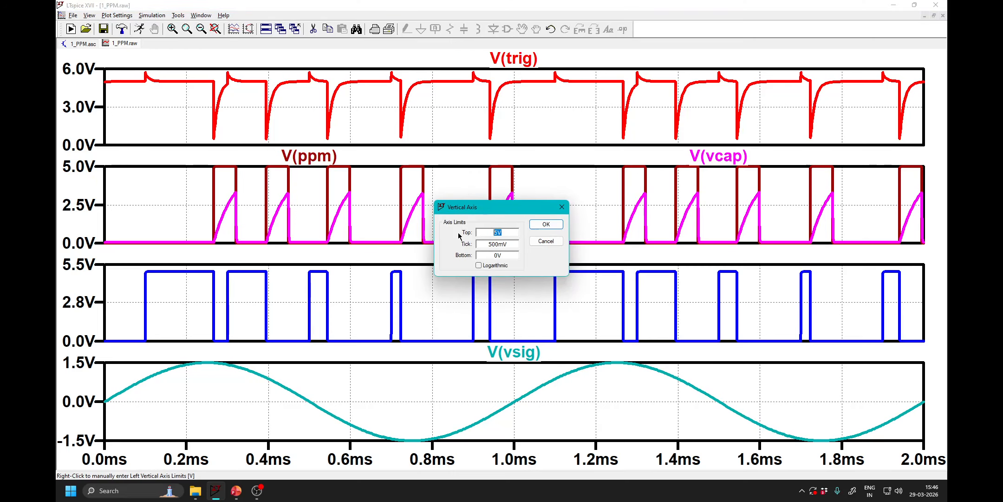
pyautogui.click(546, 224)
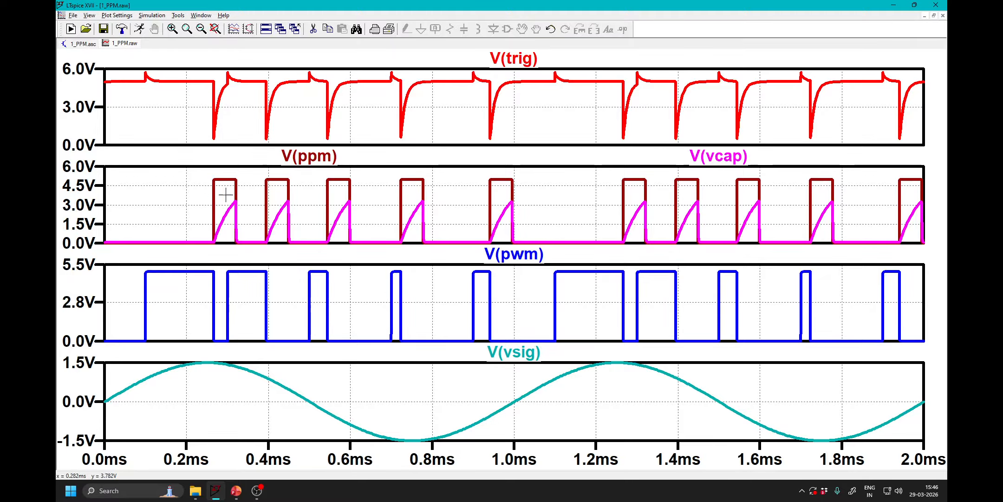
# Set capacitor C4 to .2µ, rerun the simulation and show the waveforms full size
pyautogui.click(75, 44)
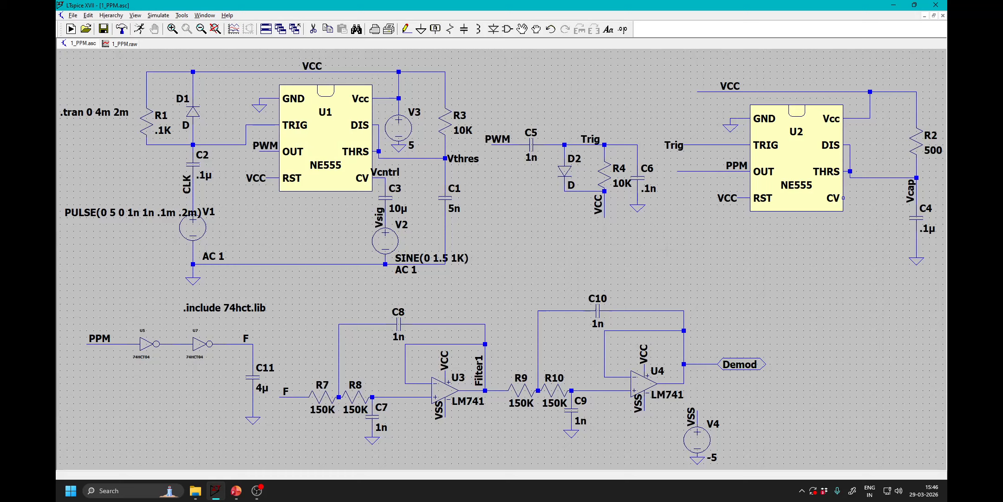
pyautogui.rightClick(916, 217)
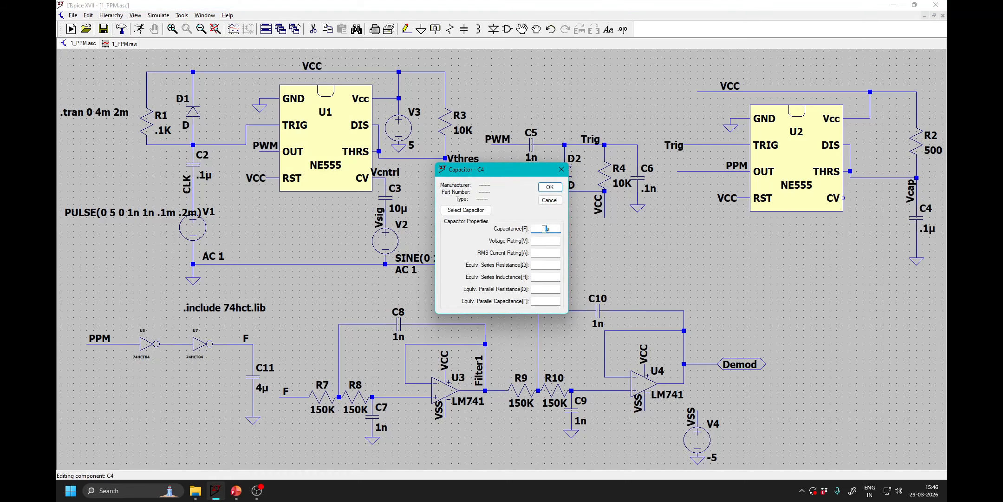
pyautogui.click(548, 187)
pyautogui.click(139, 29)
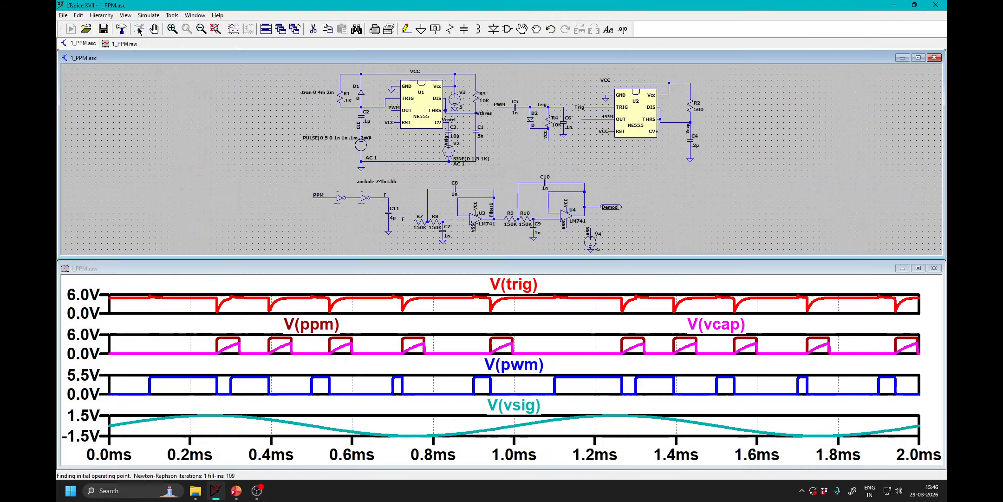
pyautogui.click(918, 267)
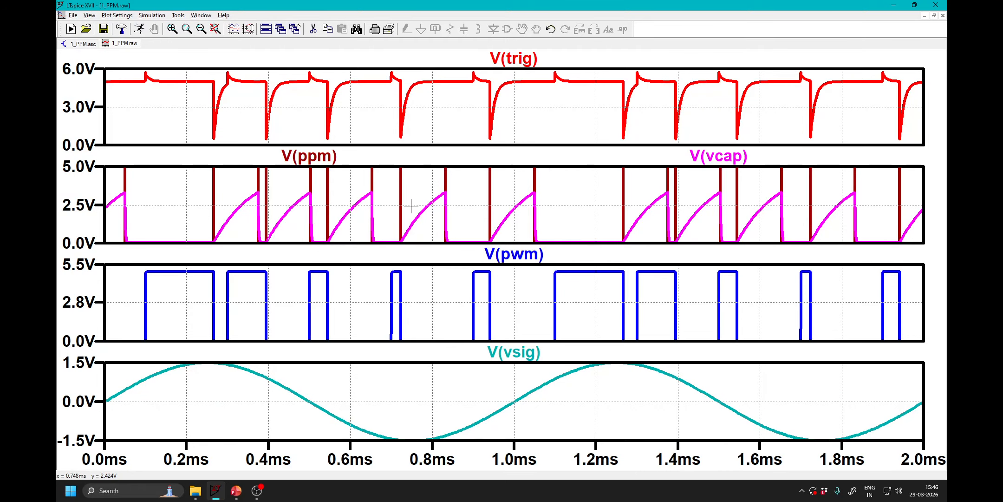
# Set capacitor C4 back to .1µ, rerun the simulation and show the waveforms full size
pyautogui.click(82, 44)
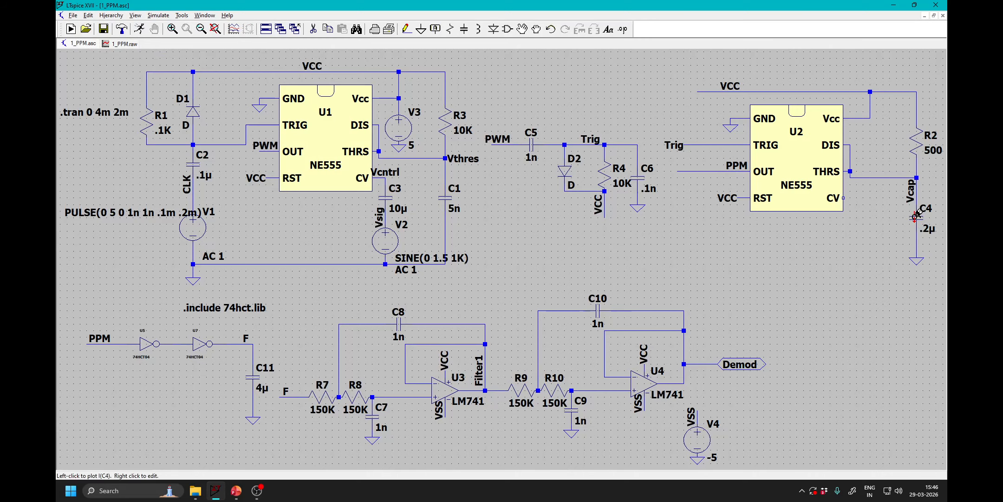
pyautogui.rightClick(918, 221)
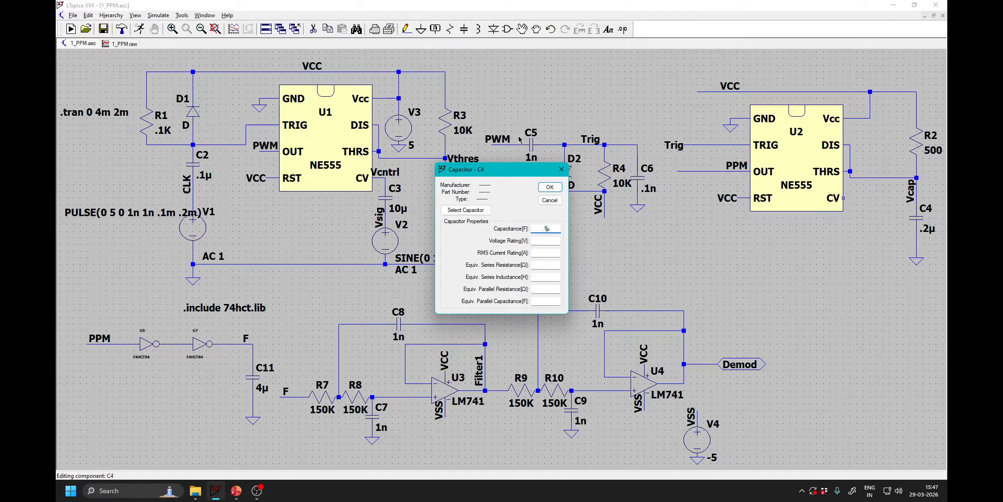
pyautogui.click(546, 187)
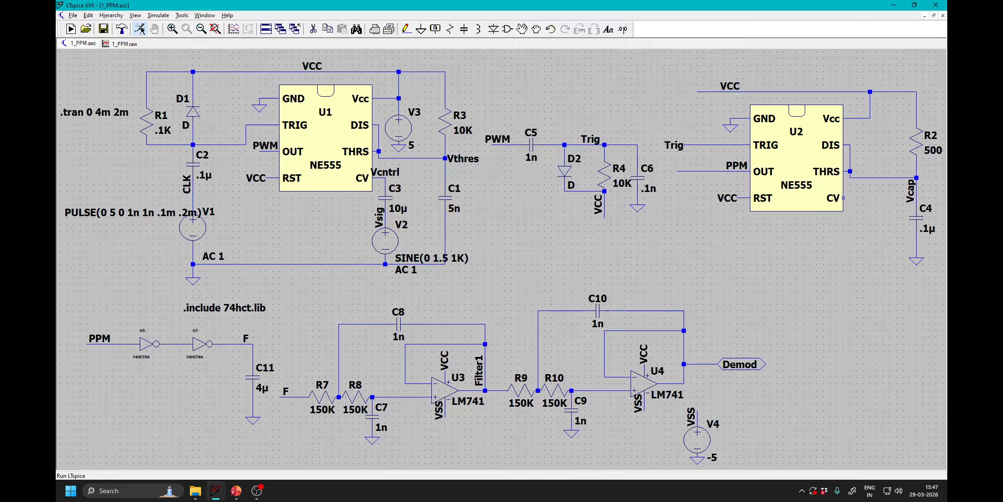
pyautogui.click(140, 29)
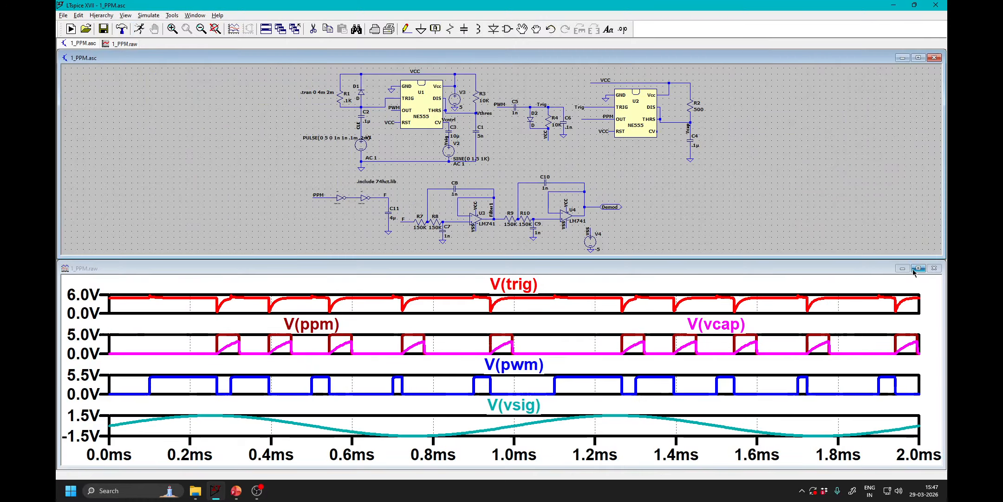
pyautogui.click(918, 268)
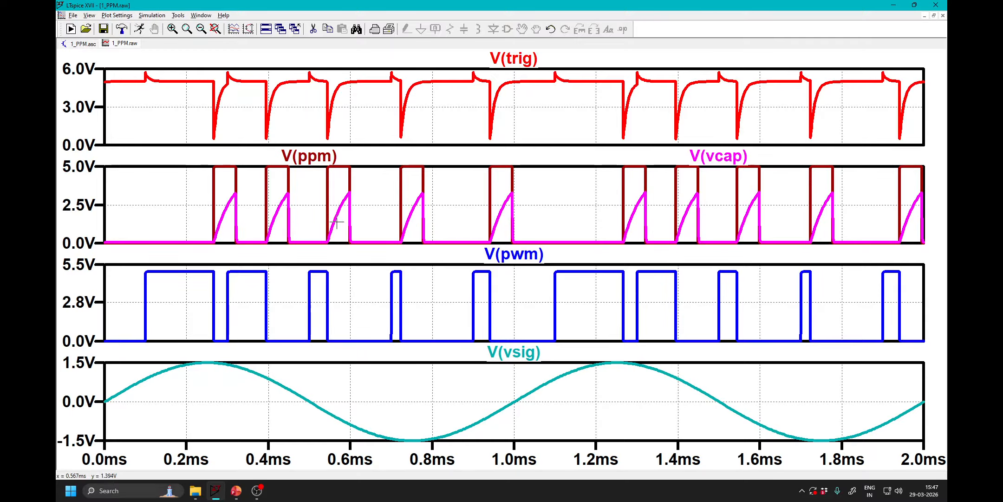
pyautogui.click(81, 46)
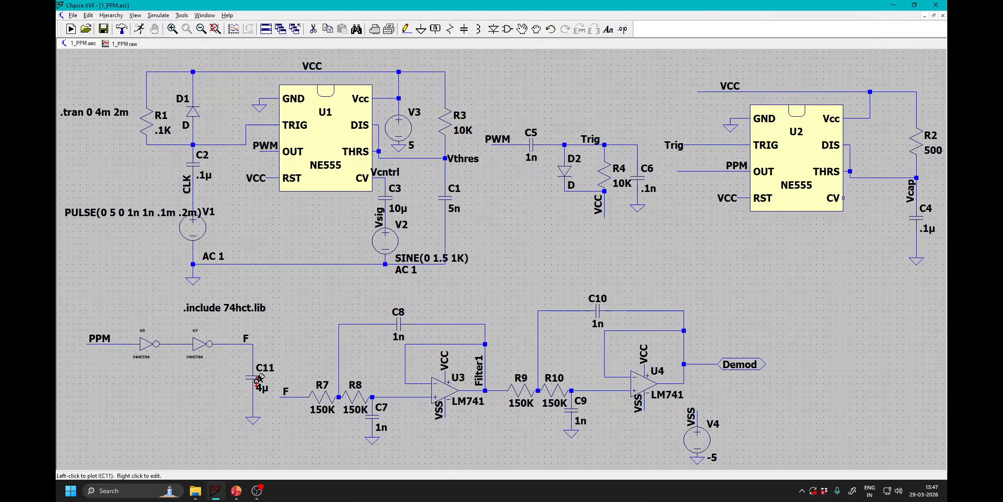
pyautogui.click(120, 44)
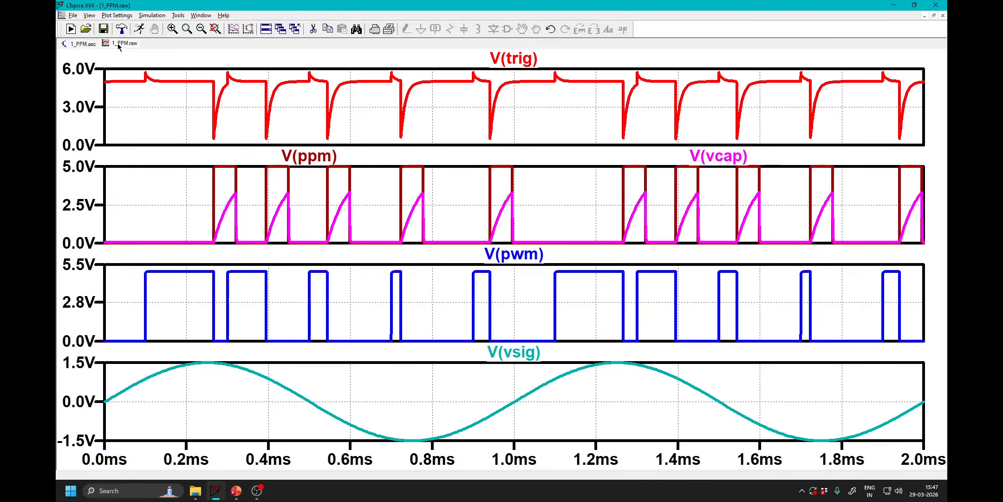
# Delete the V(trig), V(vcap) and V(pwm) traces from the waveform plot
pyautogui.click(313, 29)
pyautogui.click(492, 60)
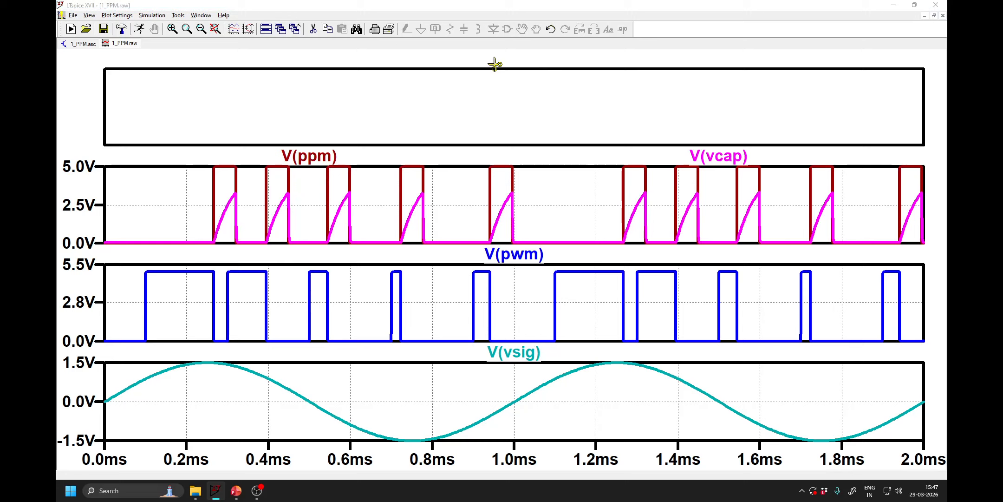
pyautogui.click(701, 157)
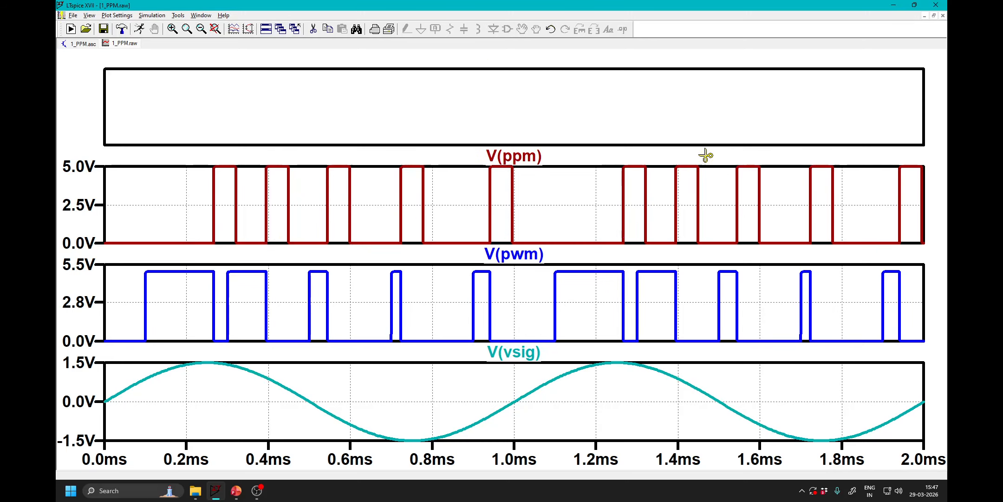
pyautogui.click(507, 254)
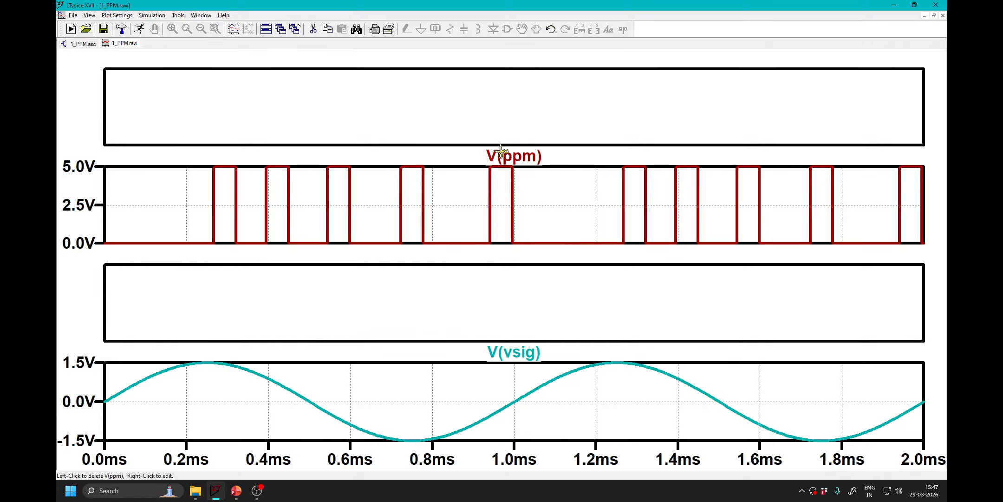
# Move V(ppm) into the uppermost empty pane and set the top limit of its vertical axis to 6 V
pyautogui.moveTo(508, 158)
pyautogui.mouseDown()
pyautogui.moveTo(390, 100)
pyautogui.moveTo(340, 112)
pyautogui.mouseUp()
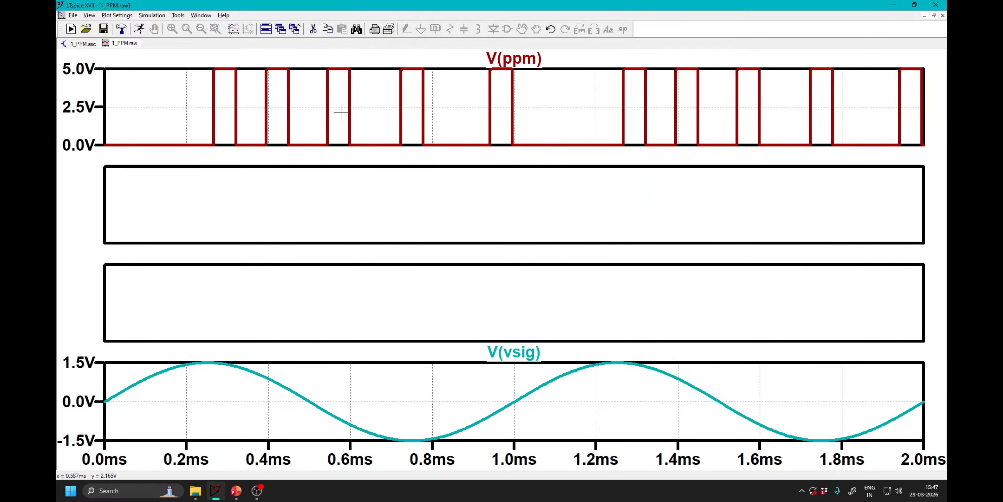
pyautogui.rightClick(86, 104)
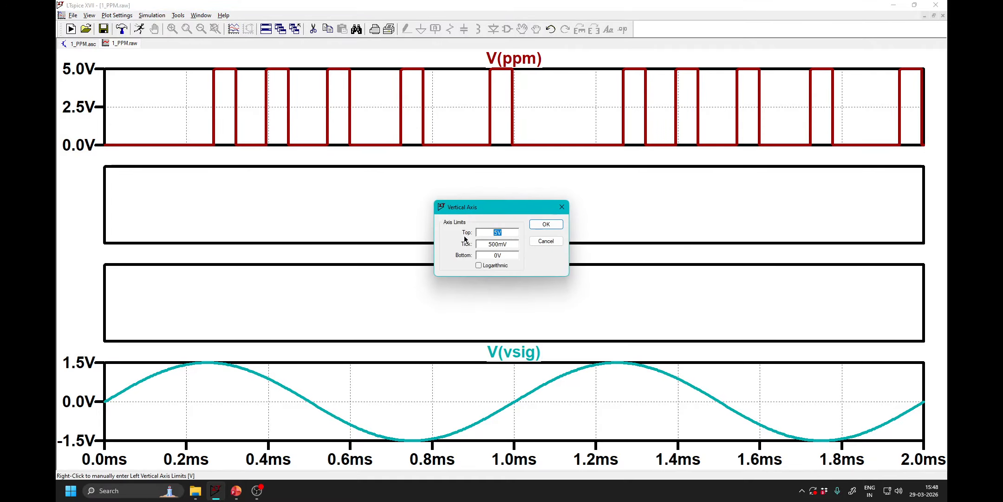
pyautogui.click(546, 224)
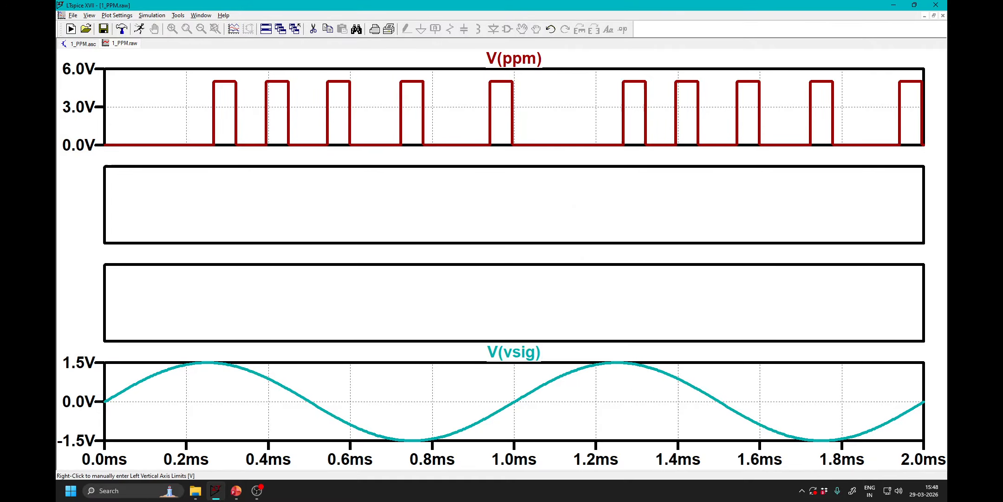
# Plot the voltage at node F in the empty pane directly above V(vsig)
pyautogui.click(80, 43)
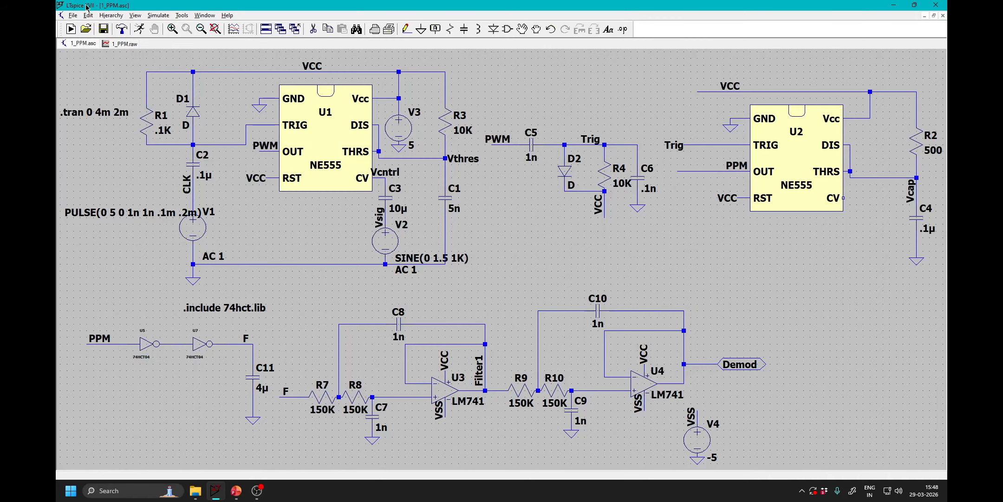
pyautogui.click(125, 44)
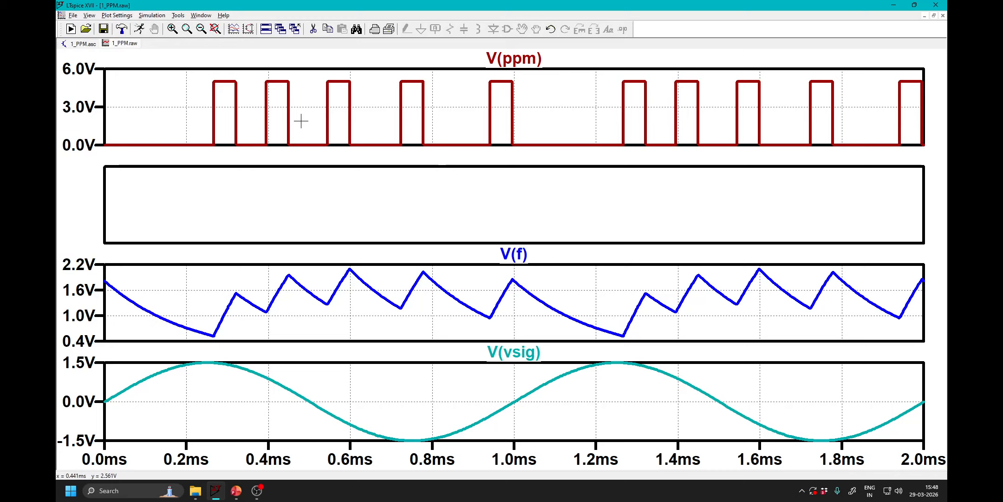
# Move V(f) into the empty pane directly below V(ppm) and compare the waveforms with the demodulator circuit in the schematic
pyautogui.moveTo(517, 261); pyautogui.dragTo(488, 206)
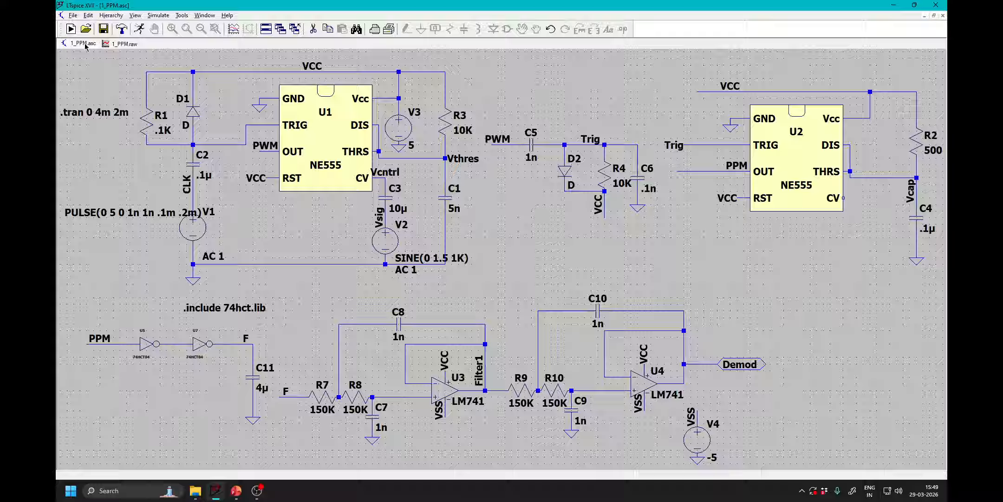
pyautogui.click(81, 43)
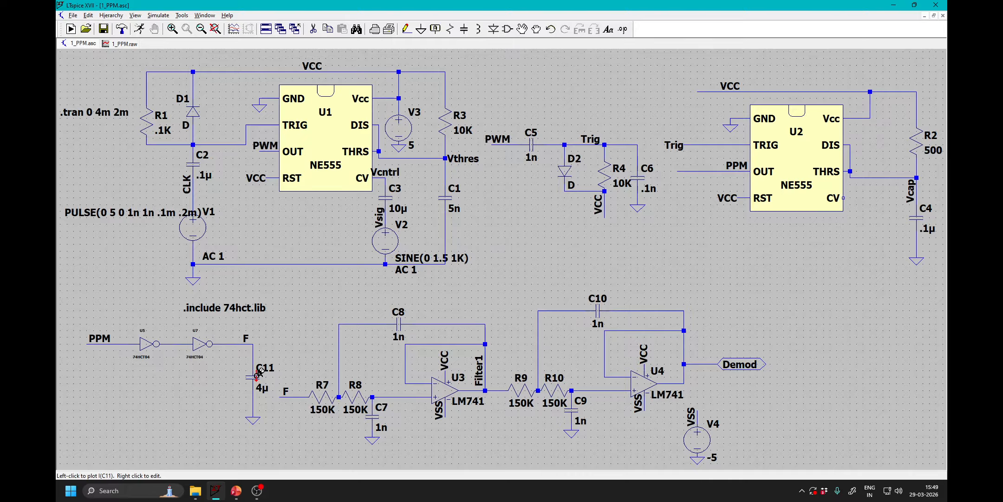
pyautogui.click(120, 44)
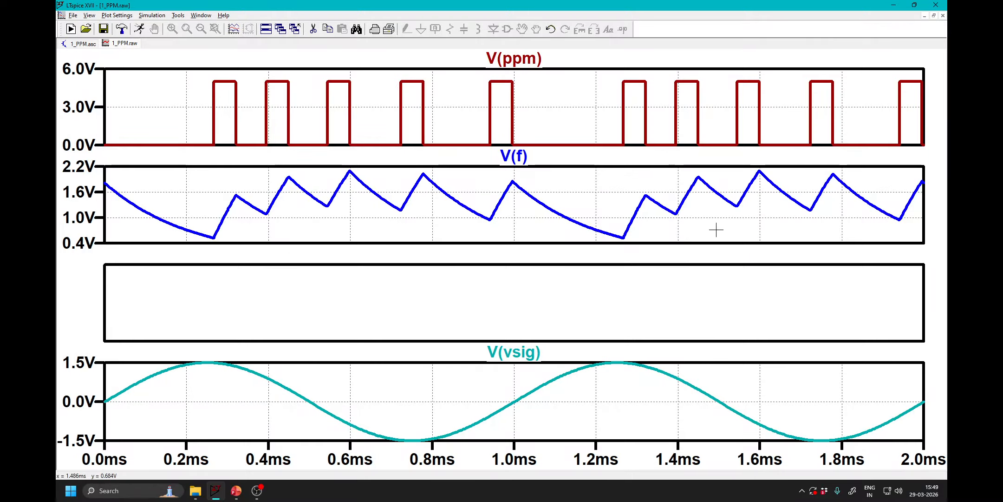
pyautogui.click(84, 43)
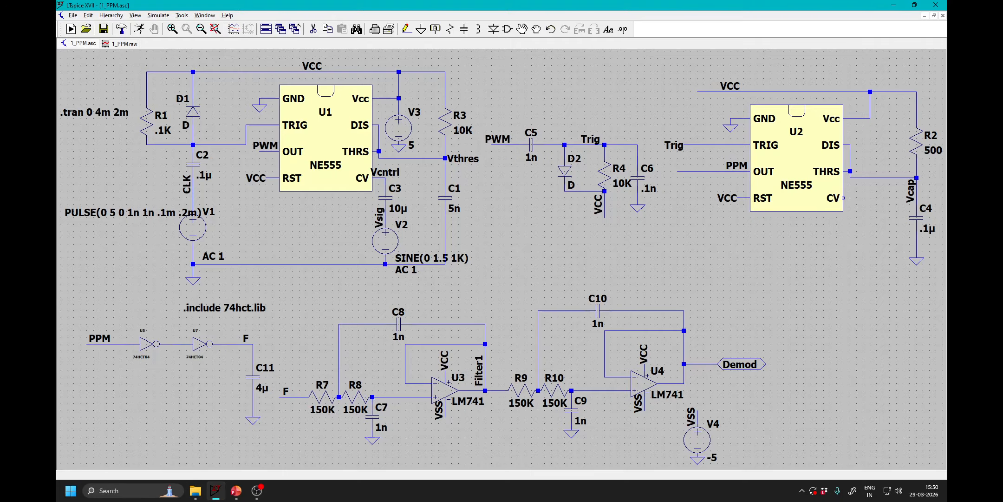
pyautogui.click(122, 43)
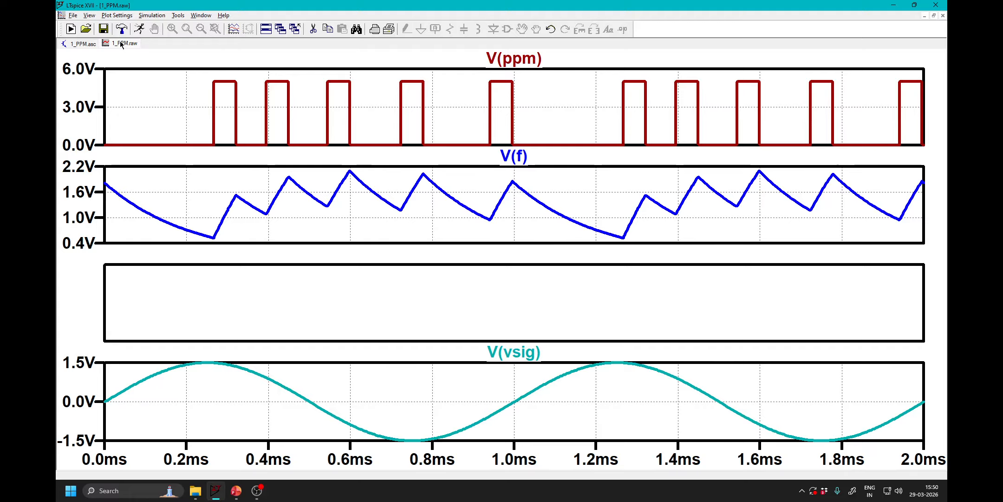
# Plot the voltage at the Demod output in the empty pane between V(f) and V(vsig)
pyautogui.click(92, 44)
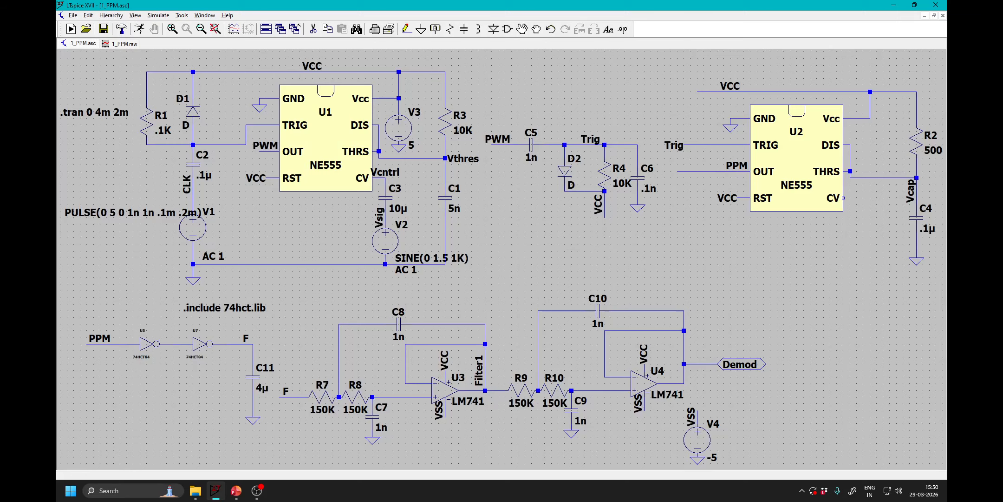
pyautogui.click(753, 357)
pyautogui.click(122, 43)
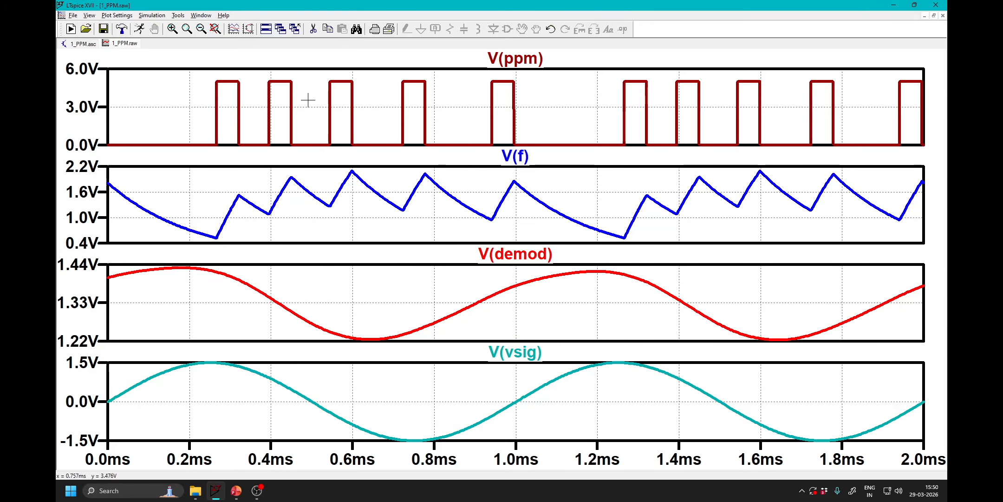
# Examine capacitor C11 and the filter stages in the schematic against the V(ppm), V(f), V(demod) and V(vsig) waveforms
pyautogui.click(71, 44)
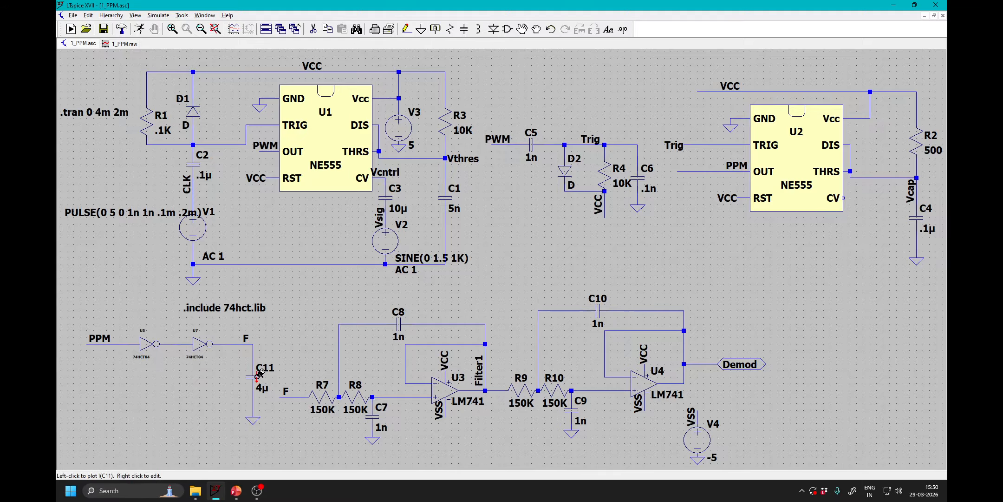
pyautogui.click(135, 44)
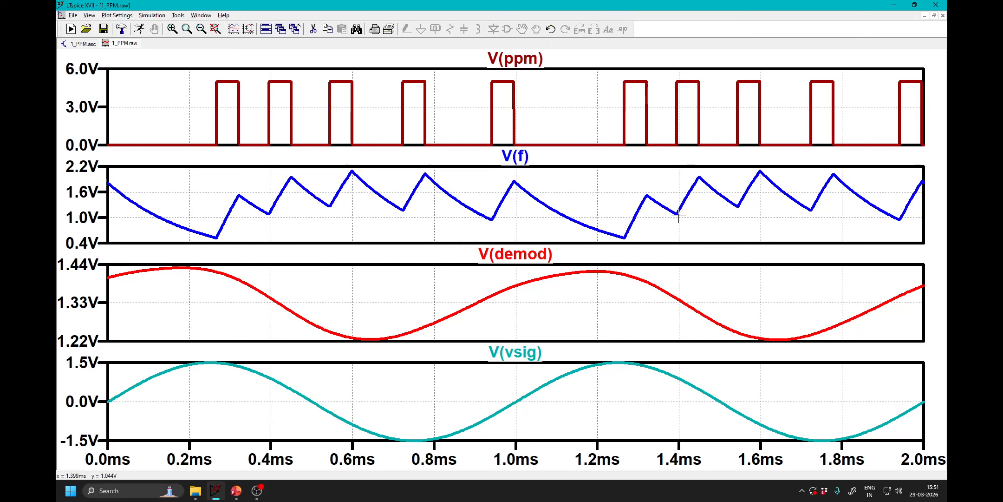
pyautogui.click(83, 43)
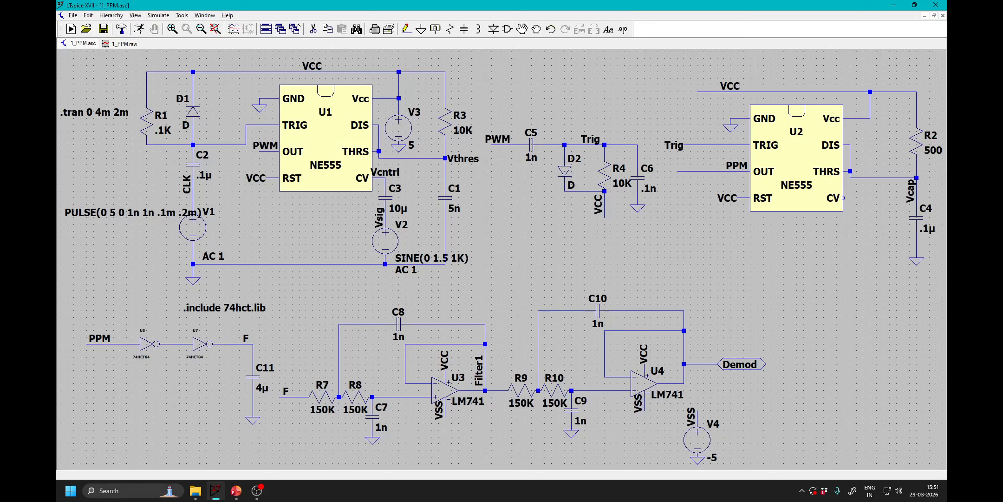
pyautogui.click(123, 44)
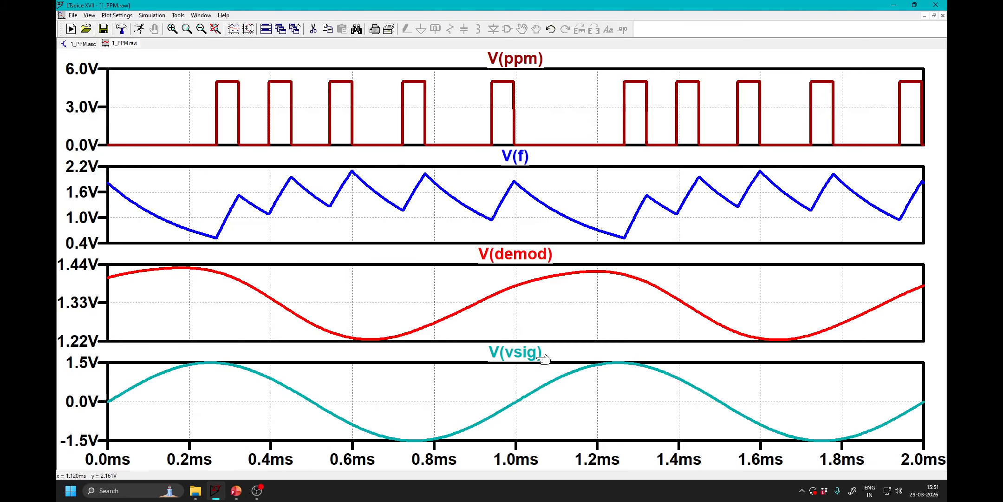